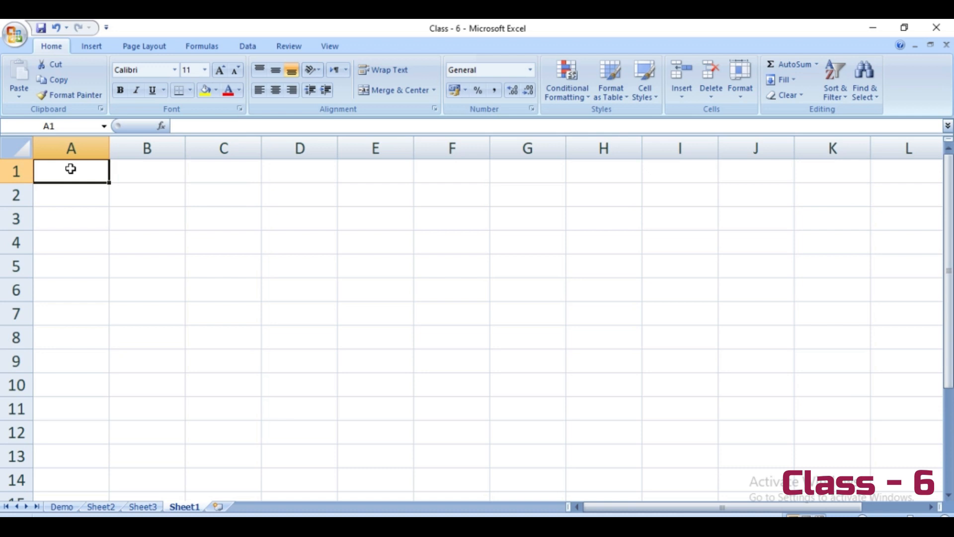
Step: Enter 1 and 2 in cells A1 and A2 and extend the number series down to A10
type("1")
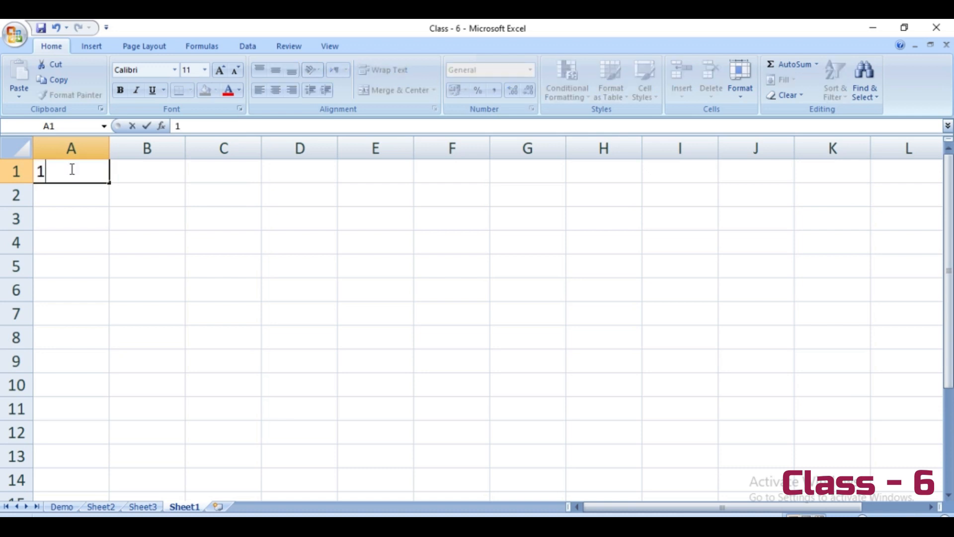
key("Return")
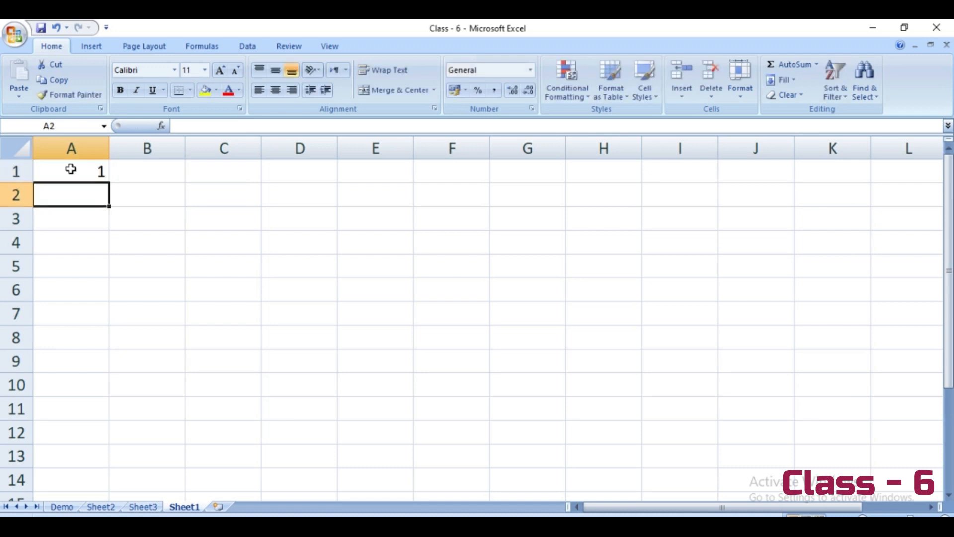
type("2")
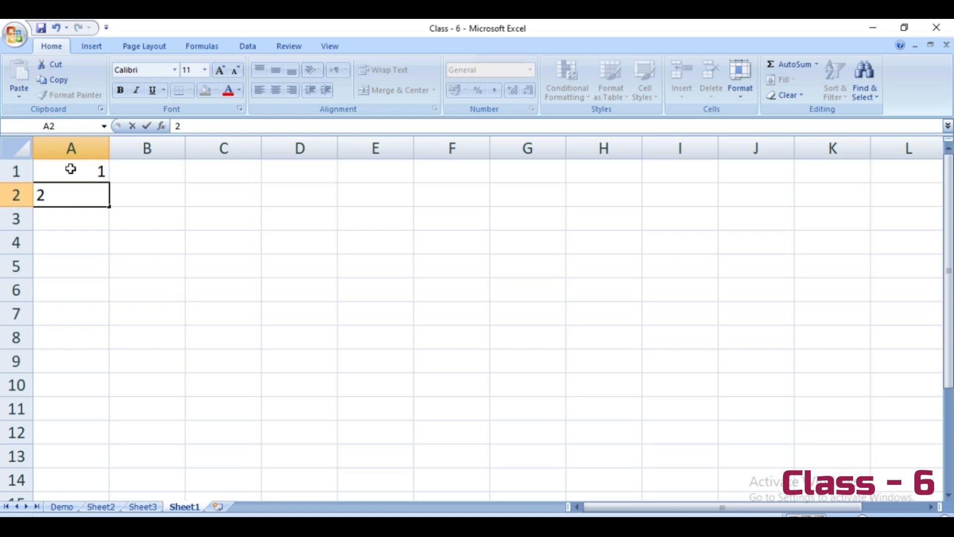
left_click(70, 207)
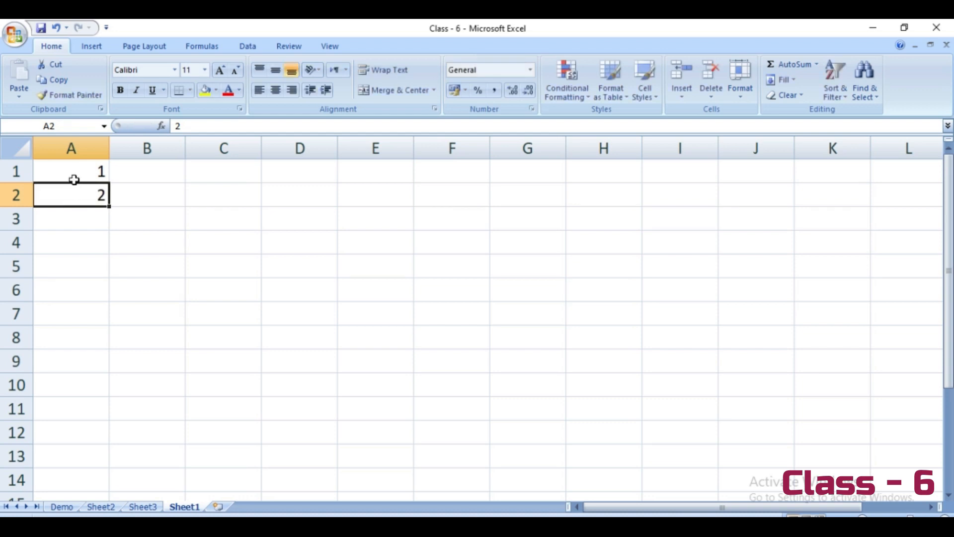
left_click_drag(75, 172, 78, 192)
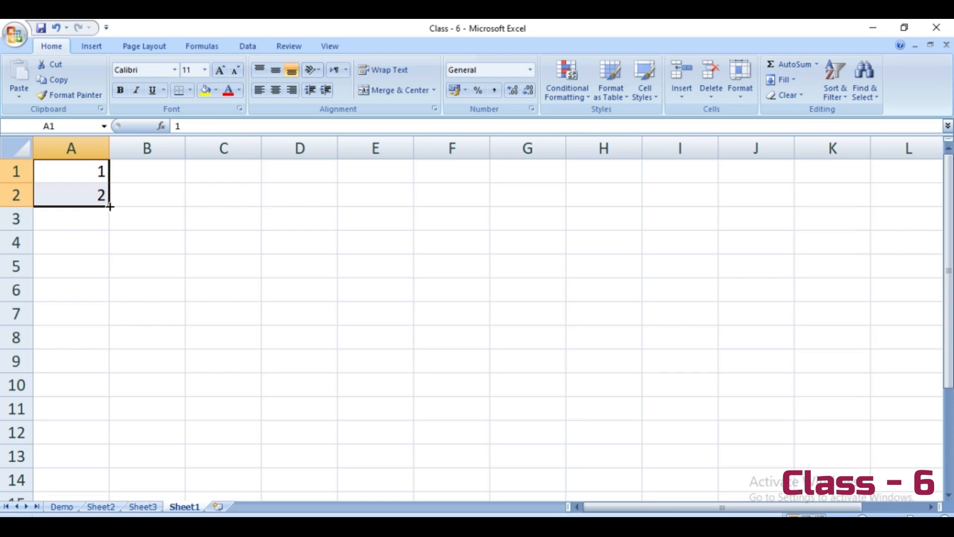
left_click_drag(109, 206, 105, 393)
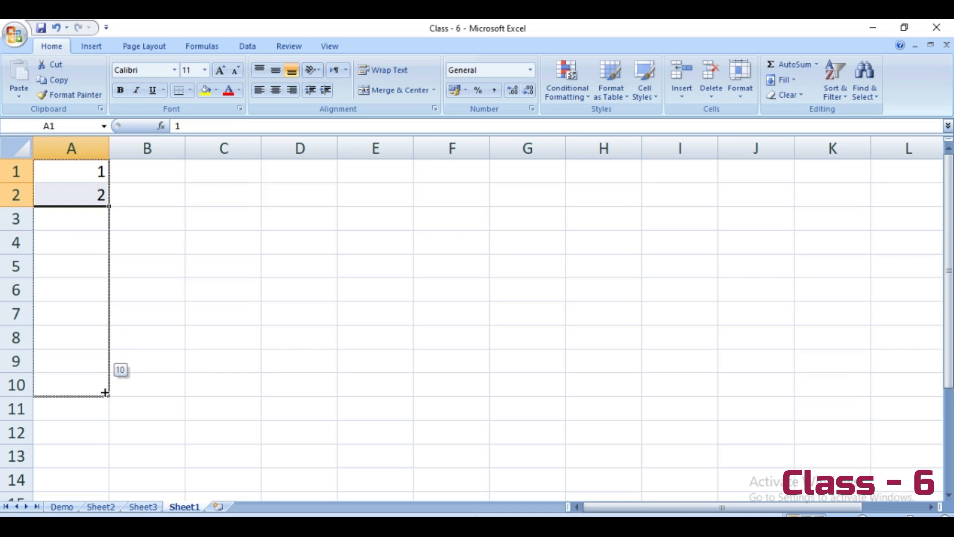
left_click_drag(104, 393, 104, 391)
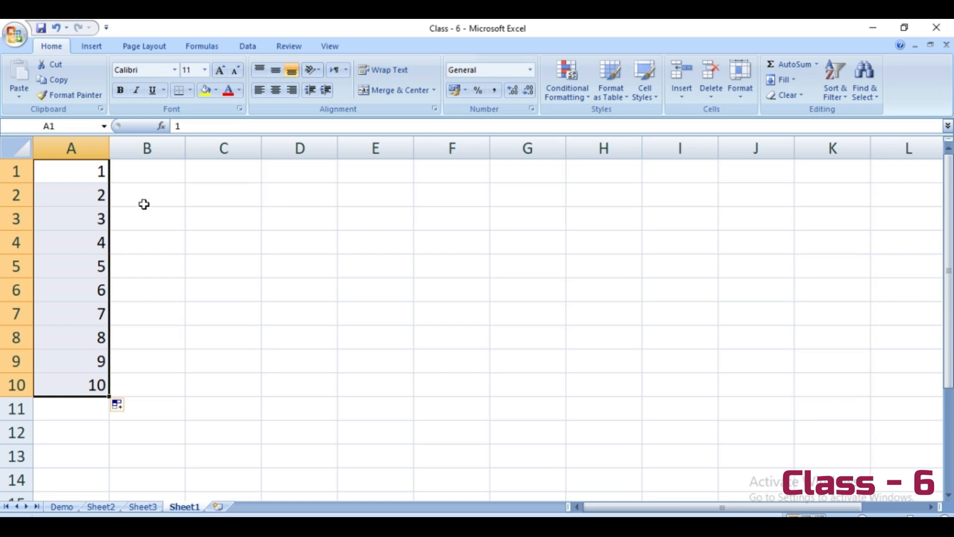
Step: Enter 1 and 3 in cells B1 and B2 and extend the odd-number series down to B10
left_click(151, 164)
type("1")
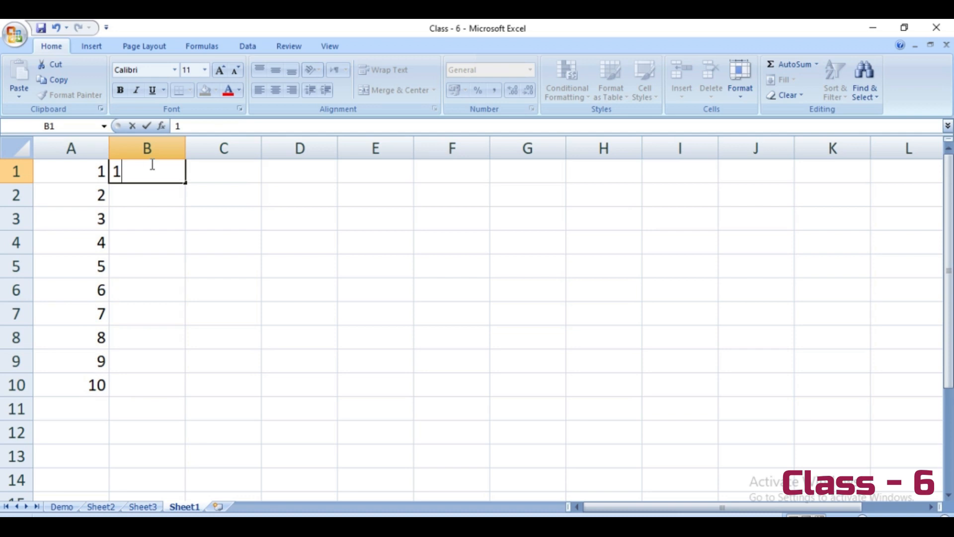
key("Return")
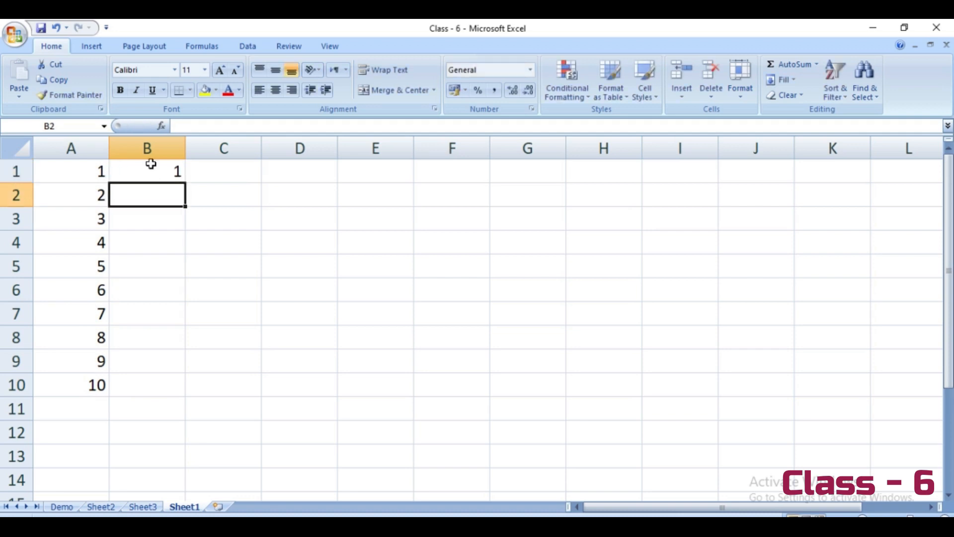
type("3")
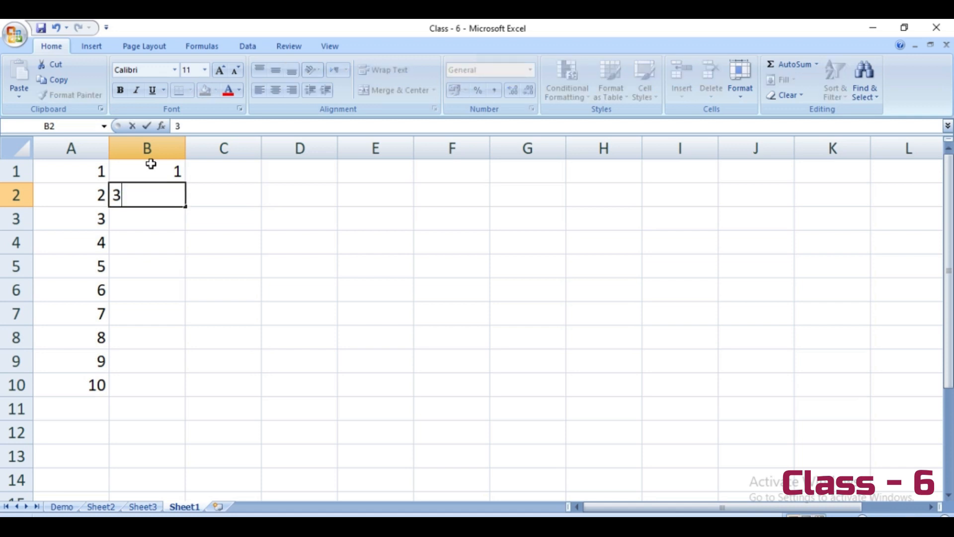
left_click(155, 223)
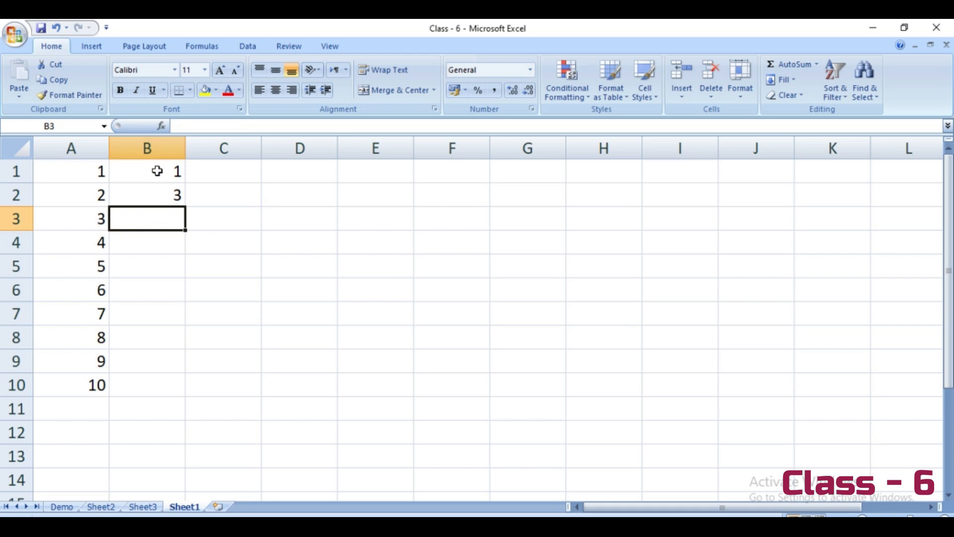
left_click_drag(157, 171, 158, 183)
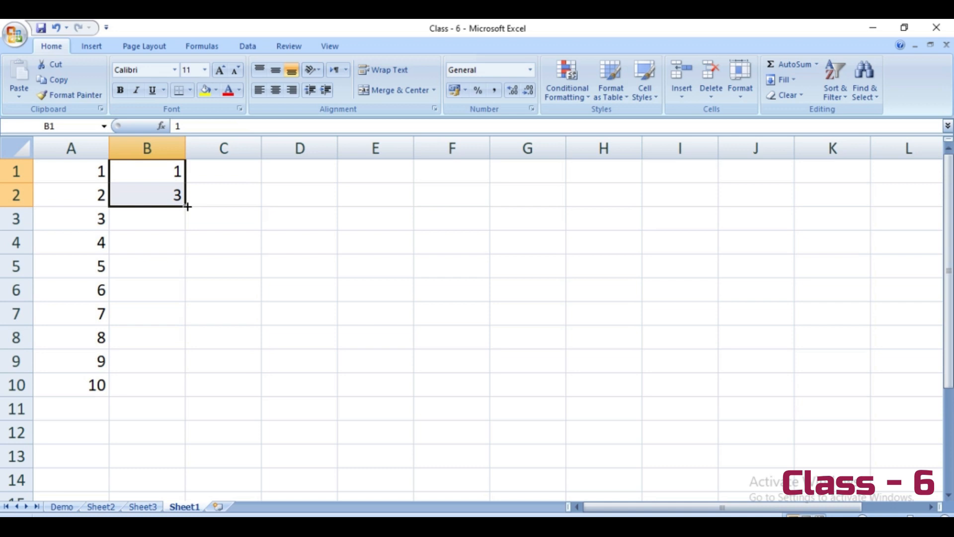
left_click_drag(187, 206, 182, 392)
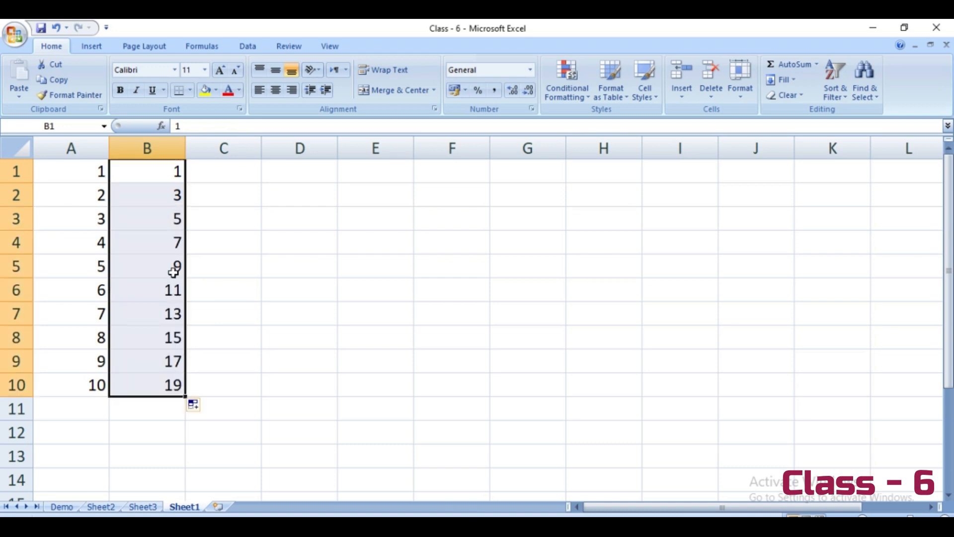
left_click(173, 181)
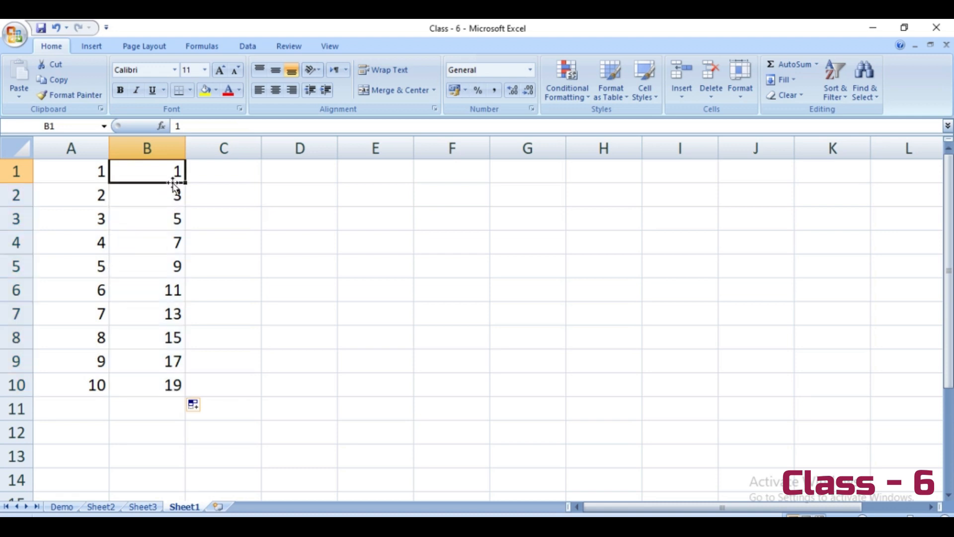
left_click(158, 206)
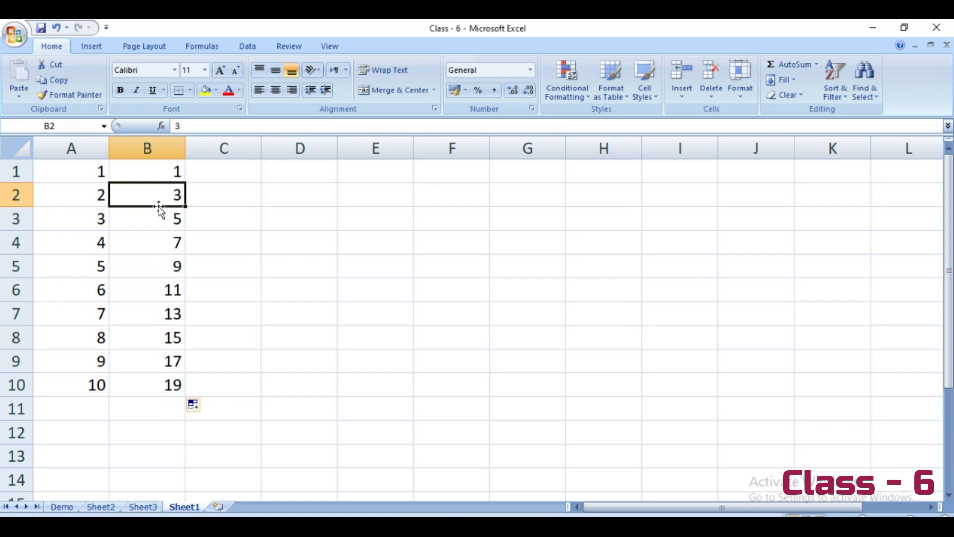
left_click(158, 217)
left_click(153, 244)
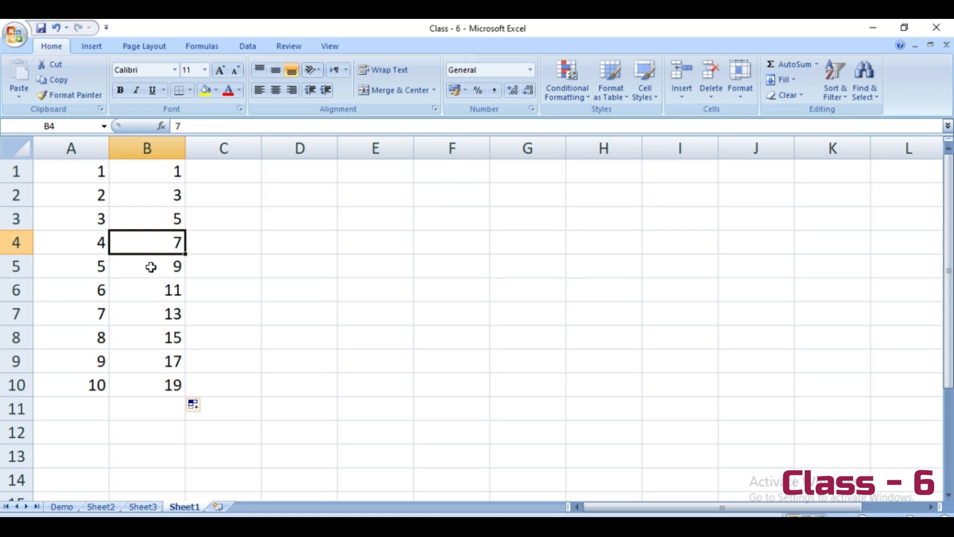
left_click(150, 267)
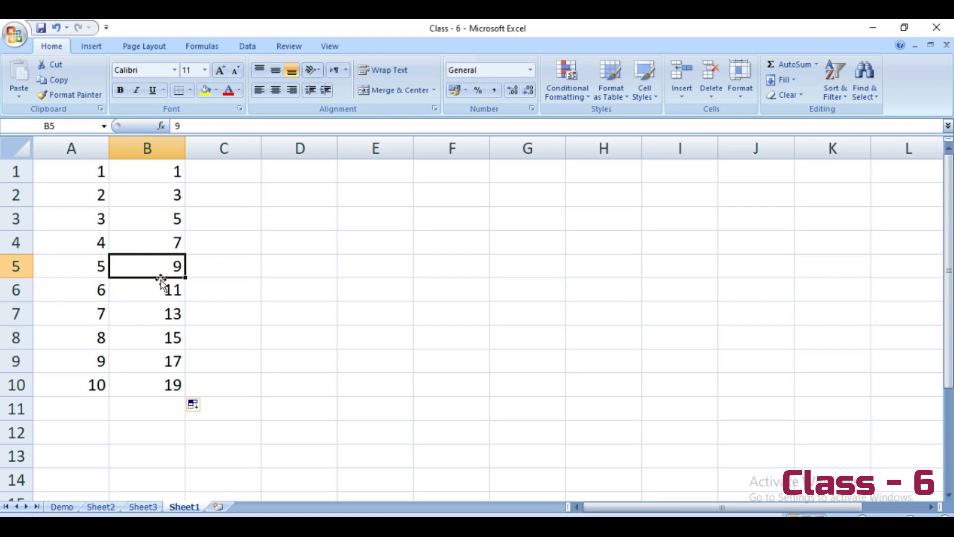
Step: Enter 1 in cell C1 and fill a linear Series in columns from it with step value 1 and stop value 10
left_click(242, 172)
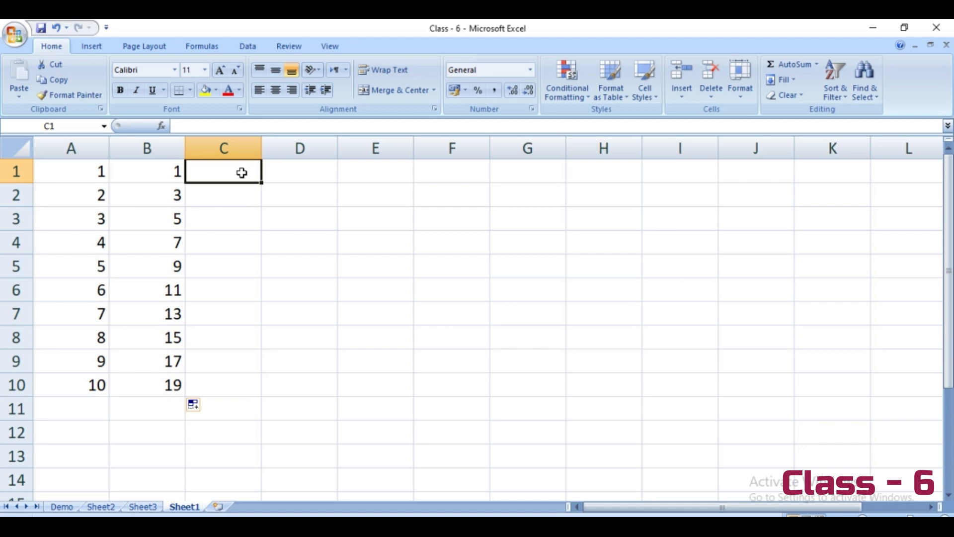
type("1")
left_click(231, 196)
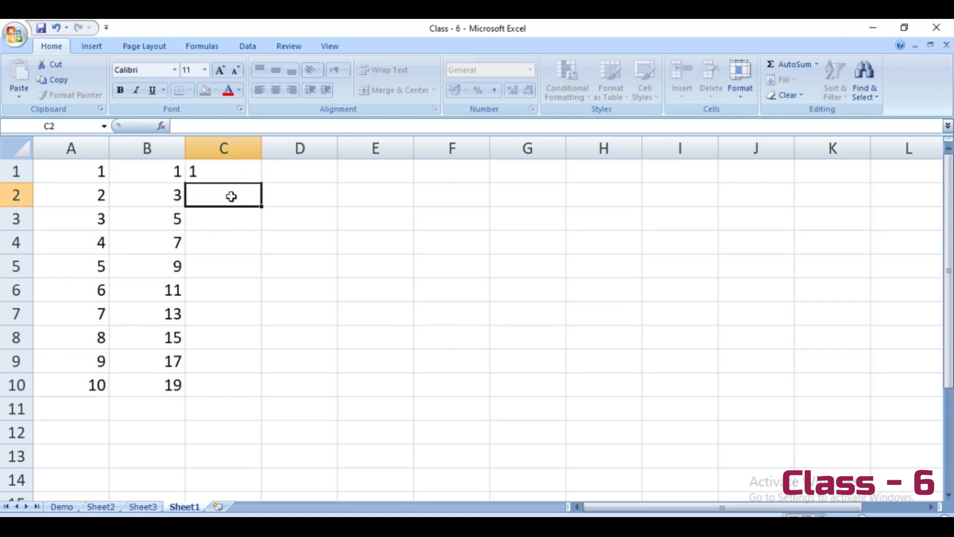
left_click(228, 167)
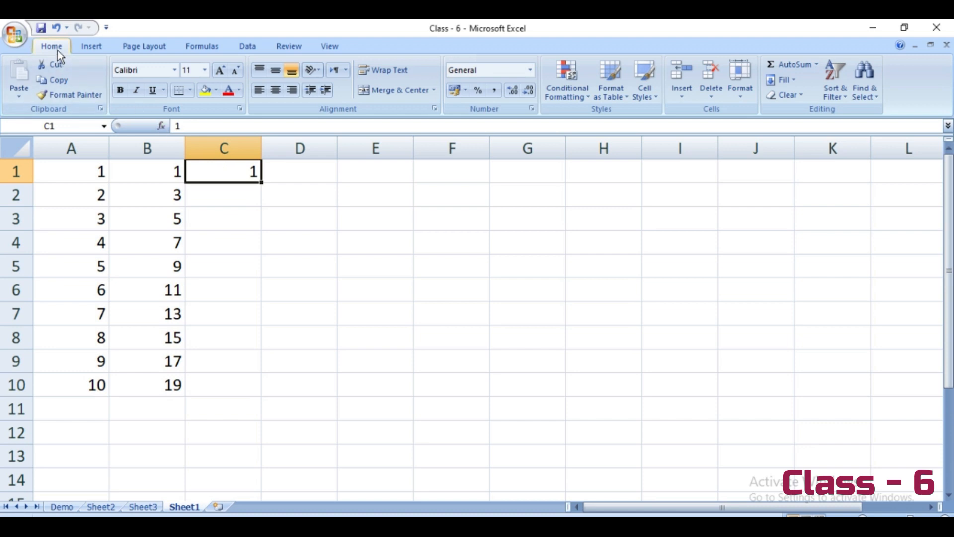
left_click(794, 77)
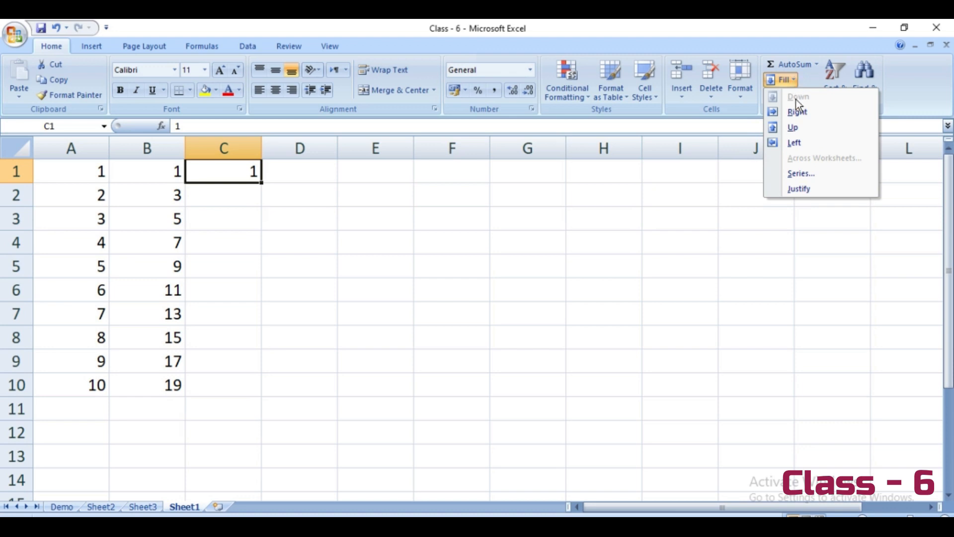
left_click(805, 174)
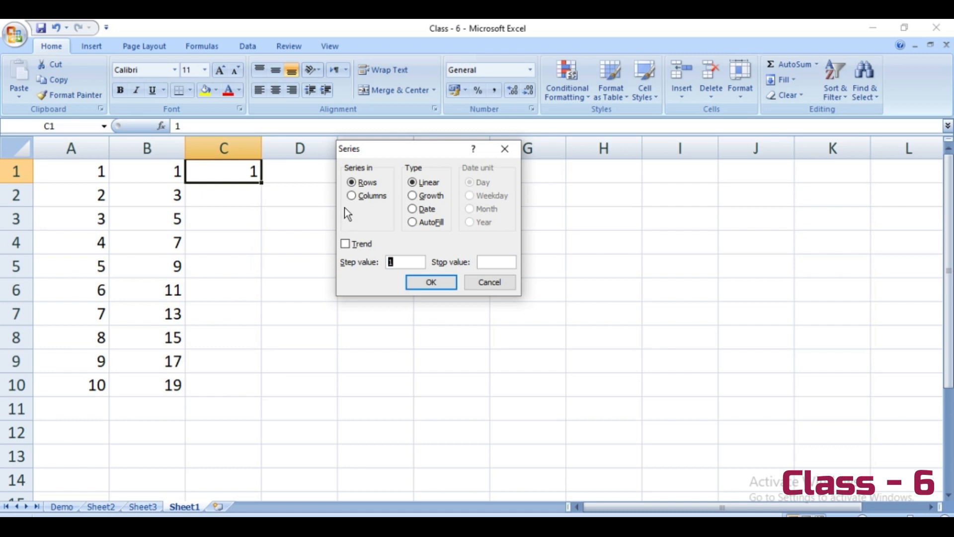
left_click(354, 196)
left_click(492, 262)
type("10")
left_click(441, 279)
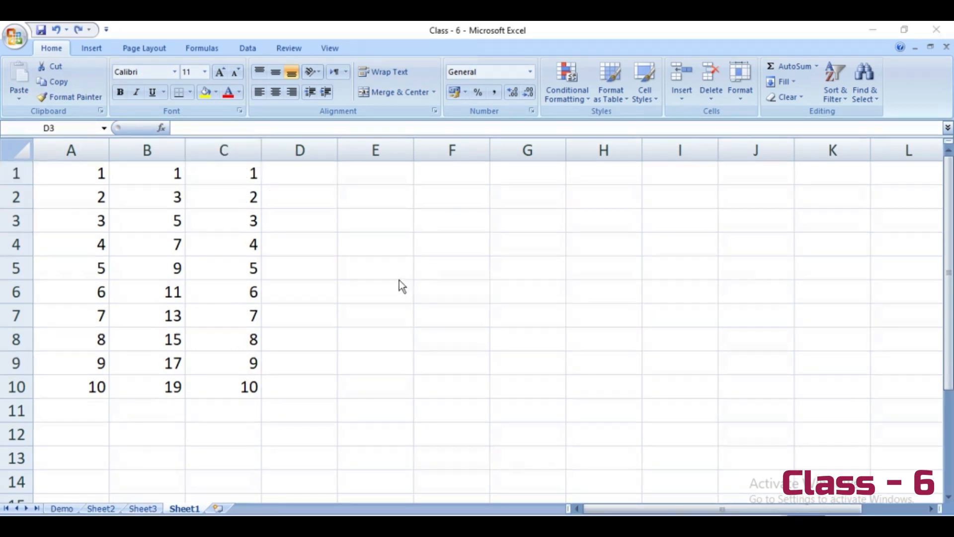
Step: Enter 5 in cell D1 and fill a linear Series in columns from it with step value 5 and stop value 50
left_click(308, 178)
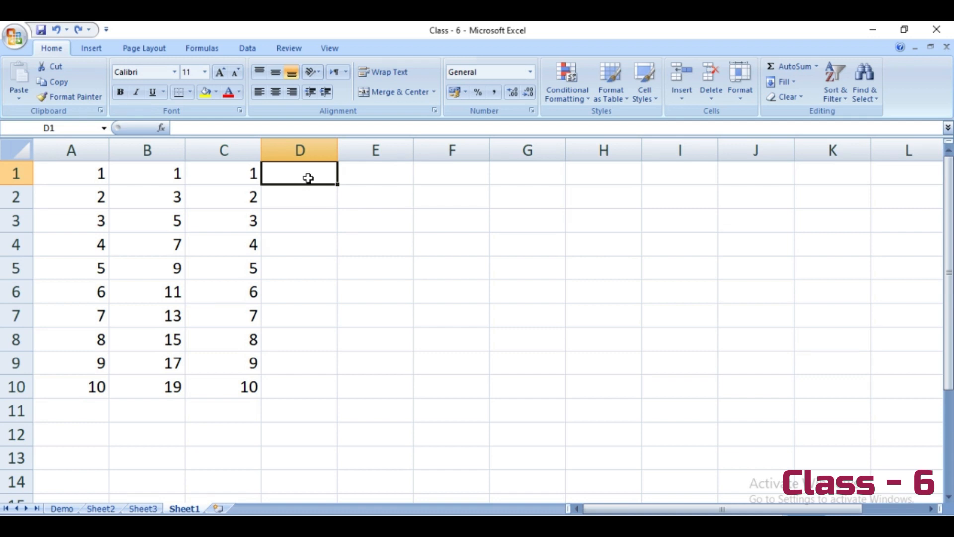
type("5")
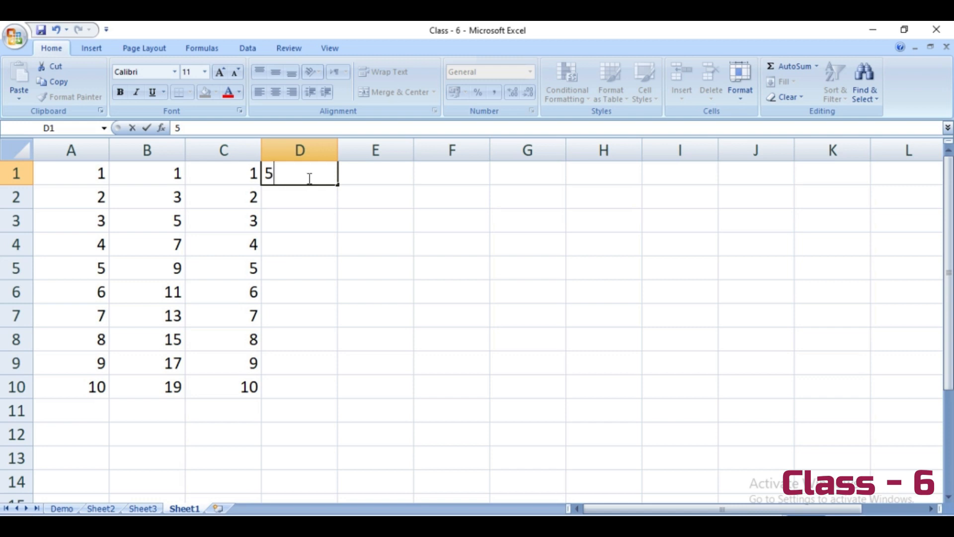
left_click(298, 196)
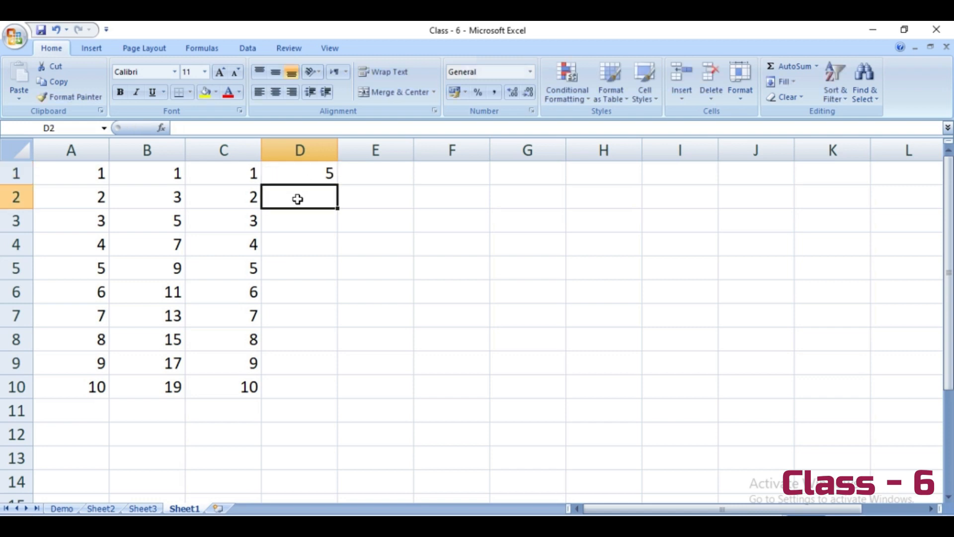
left_click(293, 173)
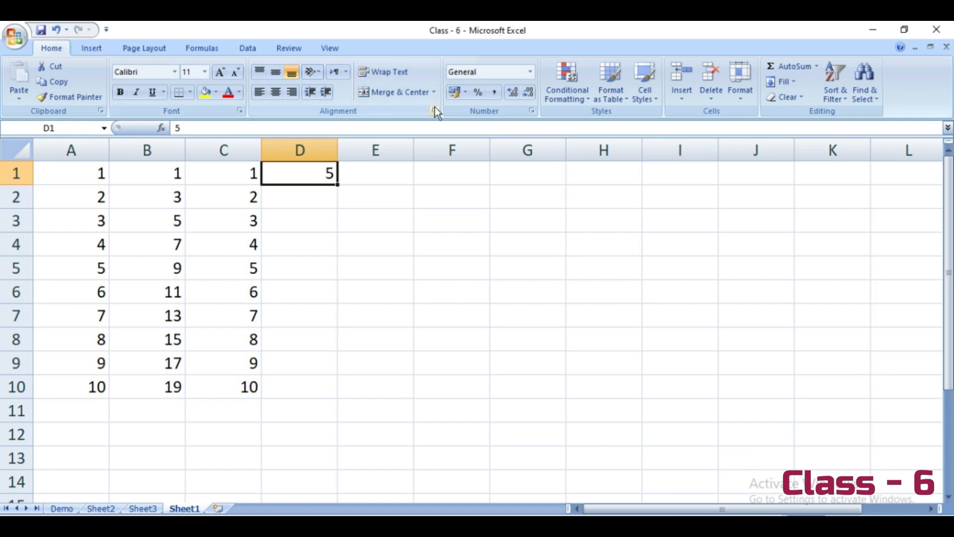
left_click(795, 84)
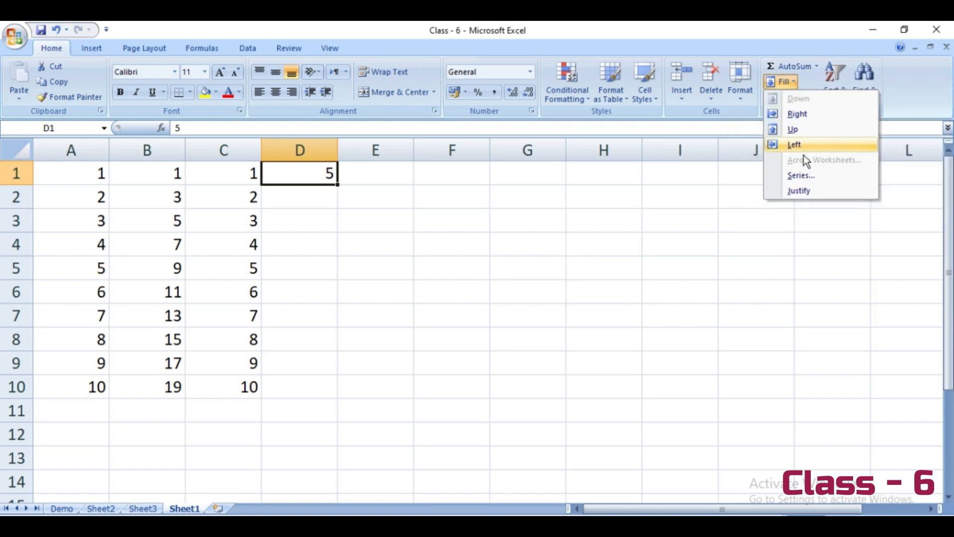
left_click(811, 178)
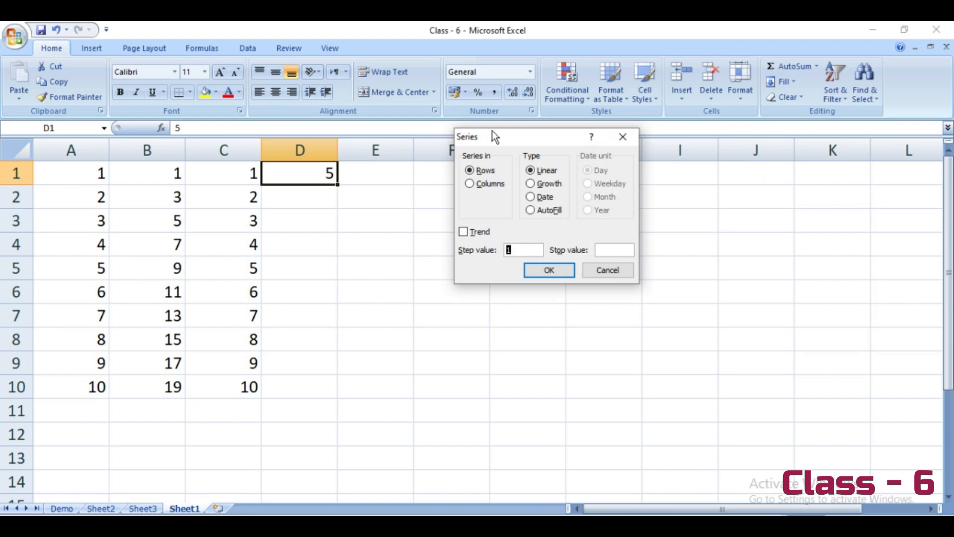
left_click(470, 184)
left_click(520, 250)
key("BackSpace")
type("5")
type("50")
left_click(544, 273)
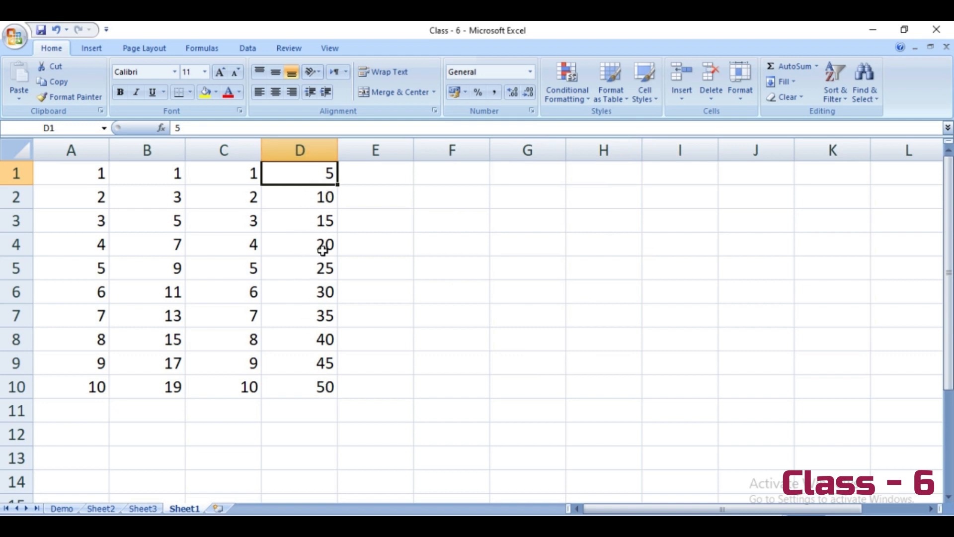
left_click(312, 392)
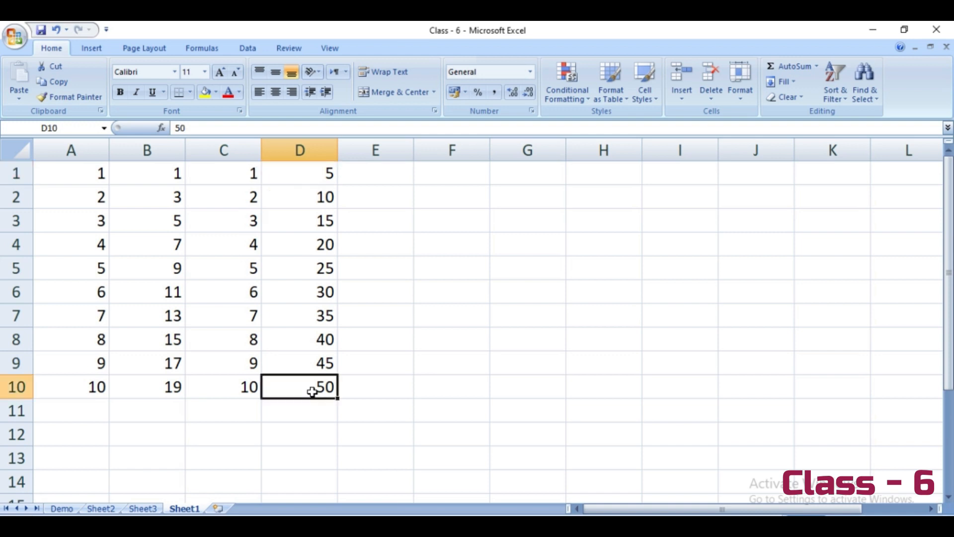